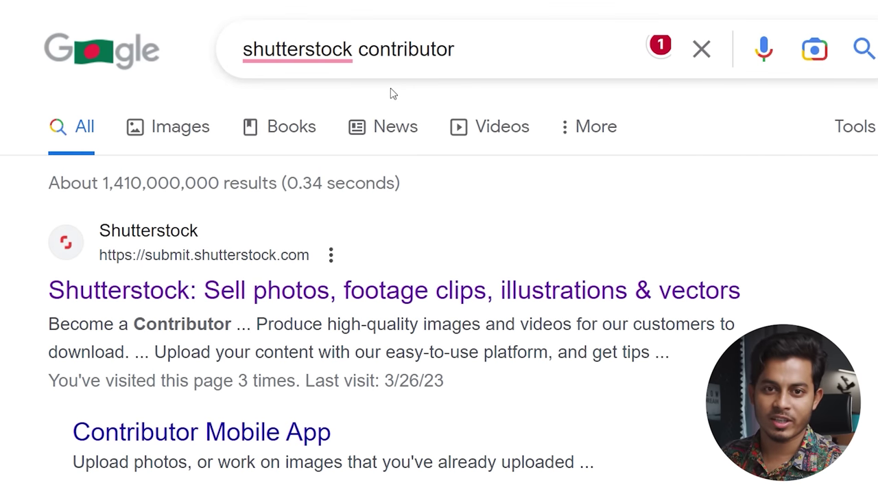
Register a Shutterstock contributor account with the full name, display name, e-mail address and account password, accepting the age and terms certification
left_click(230, 281)
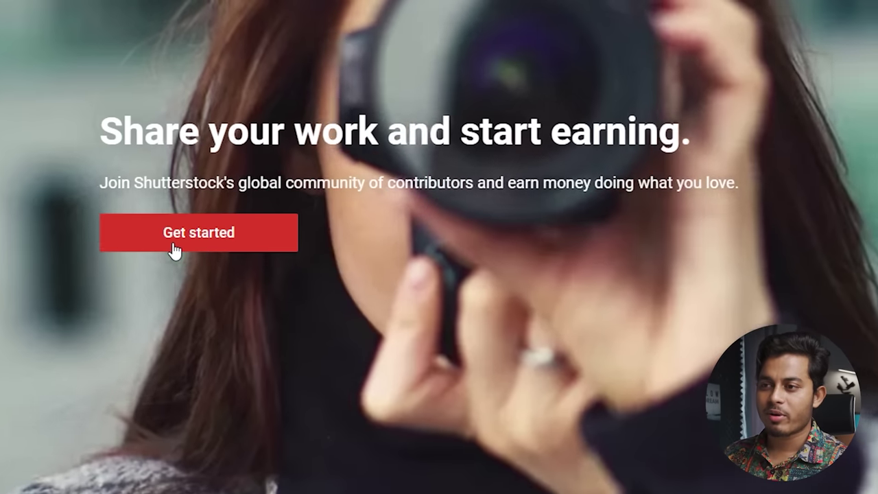
left_click(192, 245)
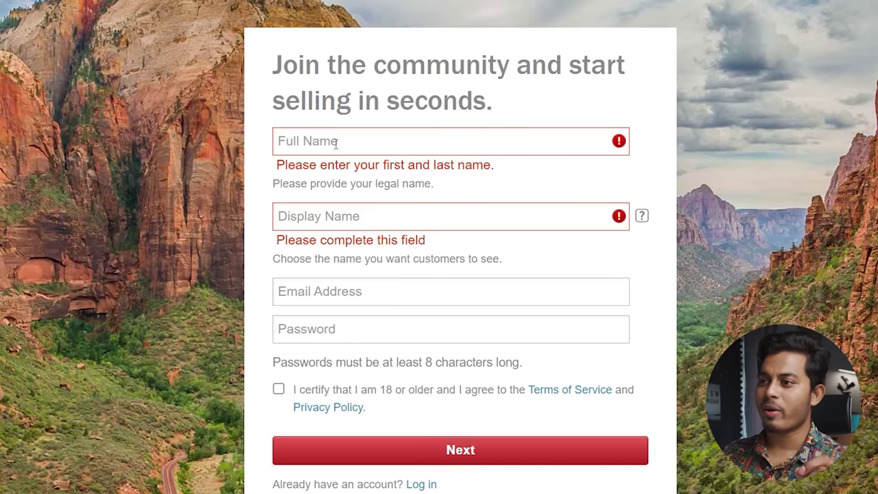
left_click(339, 140)
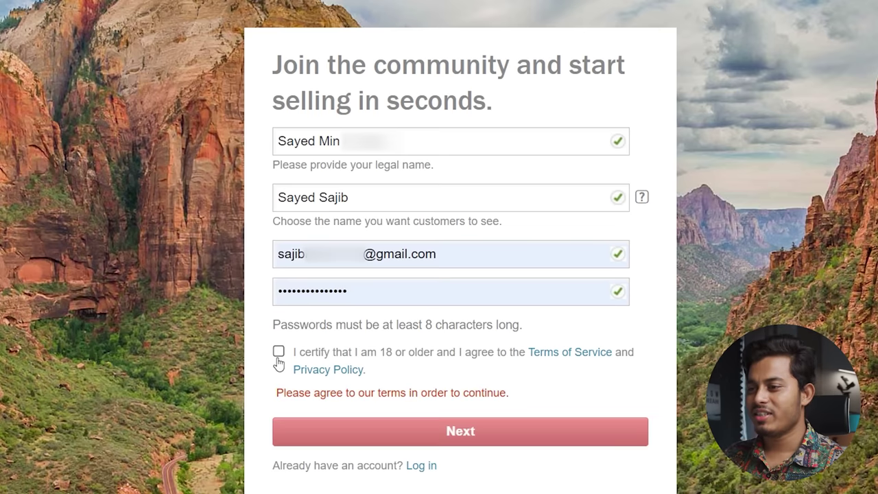
left_click(278, 352)
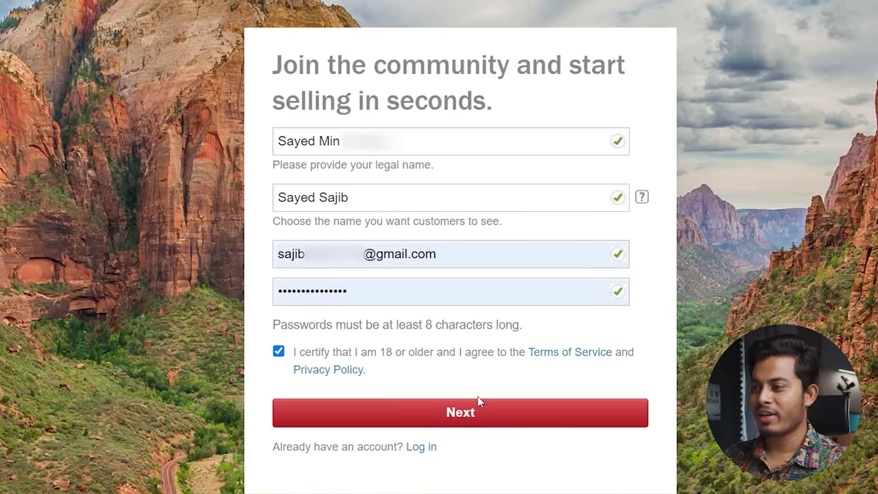
left_click(464, 413)
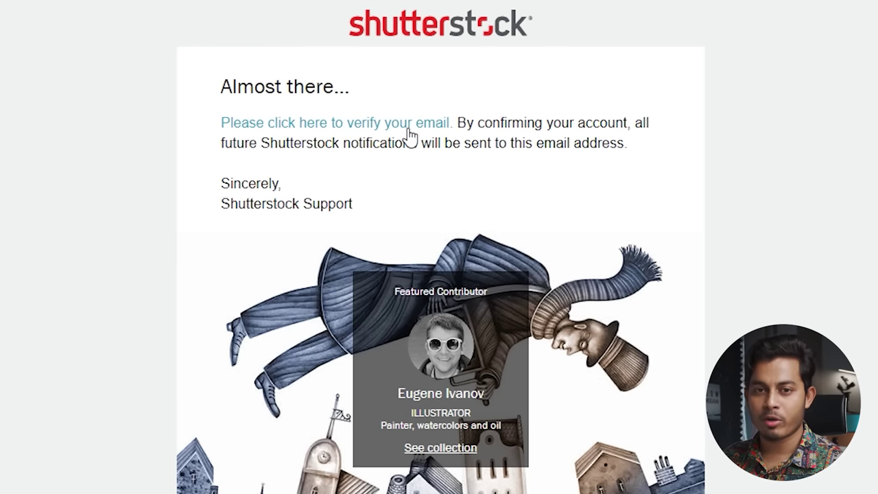
Verify the account's e-mail through the link in the Shutterstock confirmation message and continue to the address form
left_click(388, 135)
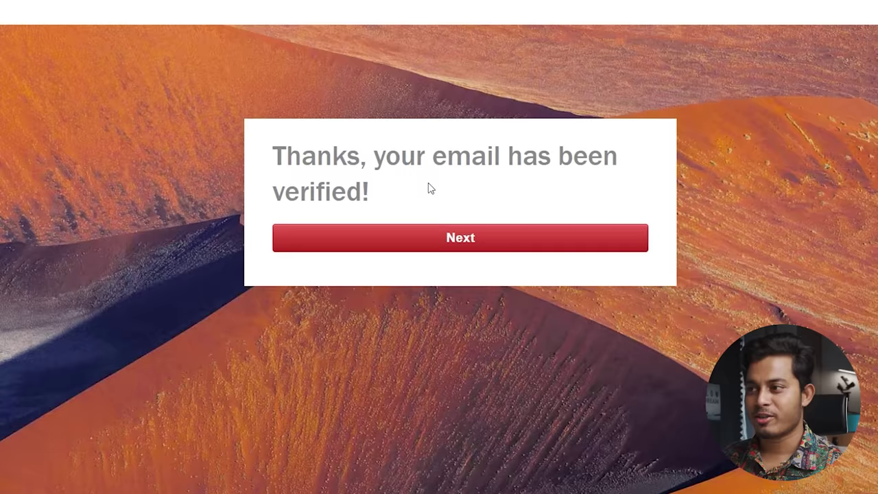
left_click(461, 237)
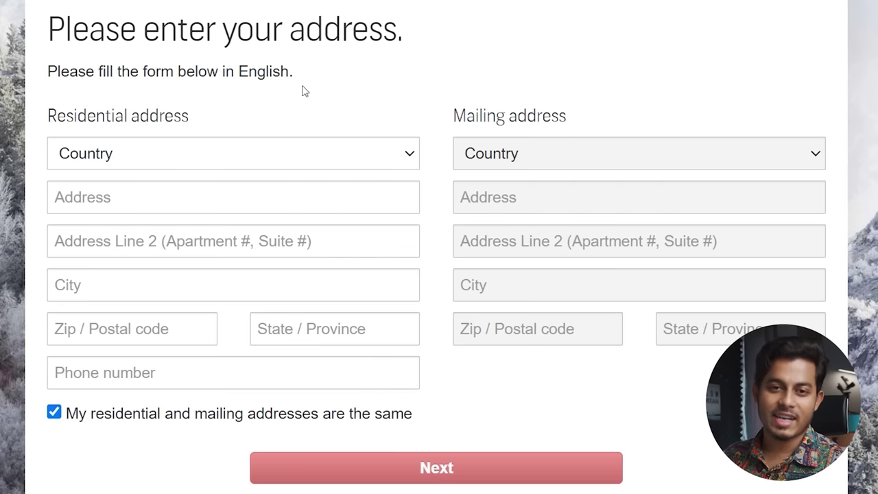
Set the residential country to Bangladesh and fill in the street address and city
left_click(371, 158)
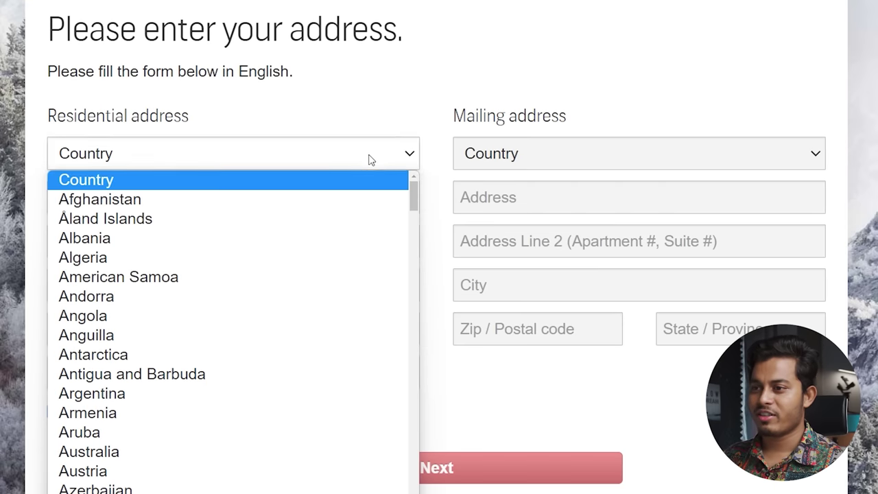
scroll(137, 404, "down", 4)
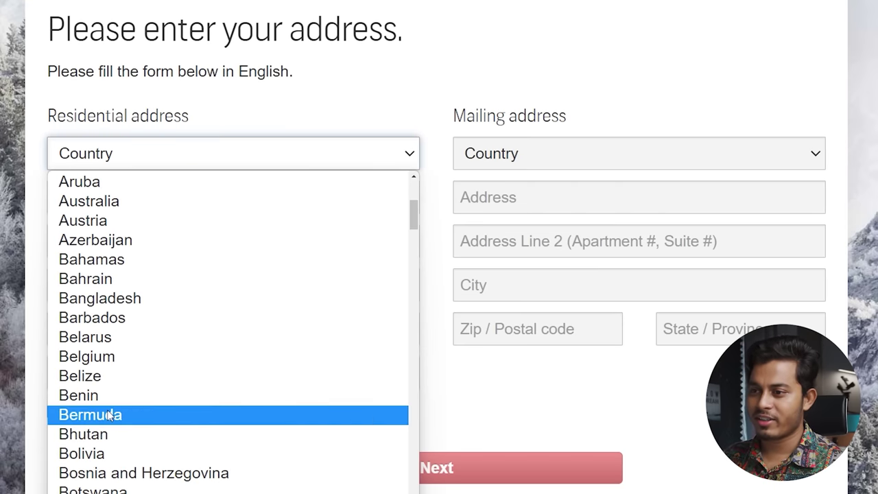
left_click(103, 298)
left_click(125, 199)
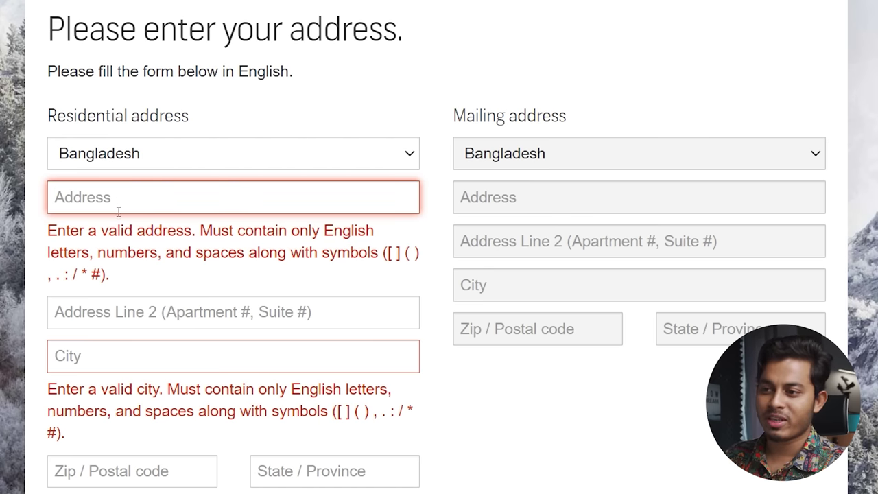
left_click(142, 311)
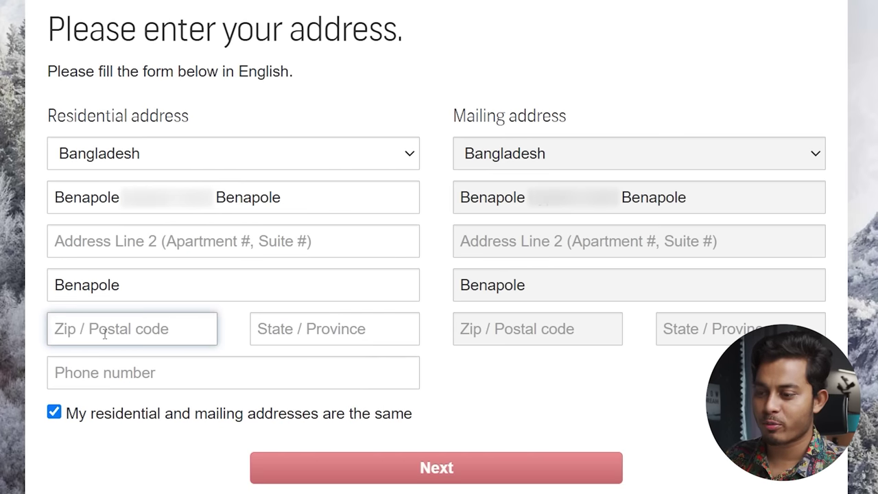
Complete the residential address with the postal code, state or province and phone number, and submit it
type("7431")
left_click(306, 330)
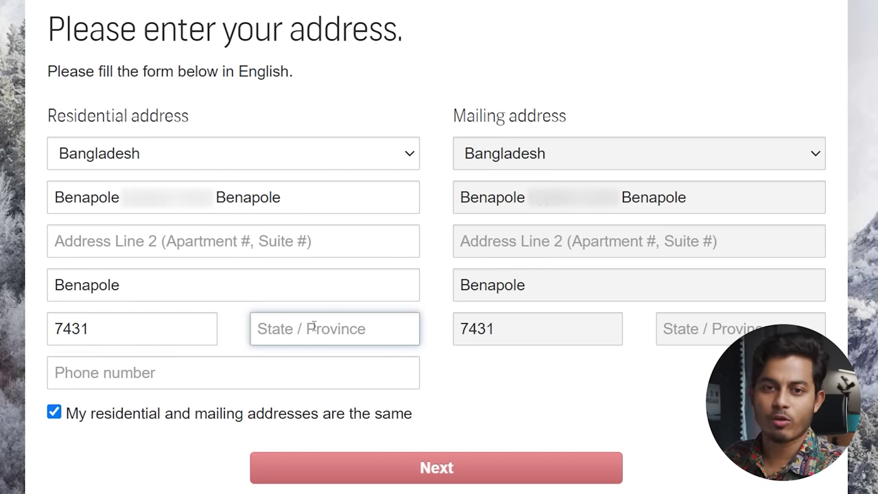
type("Khulna")
left_click(152, 376)
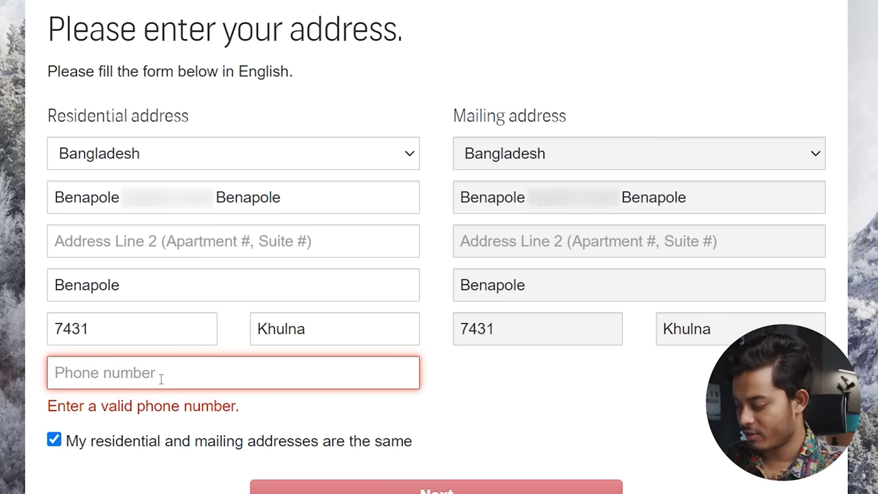
type("01931")
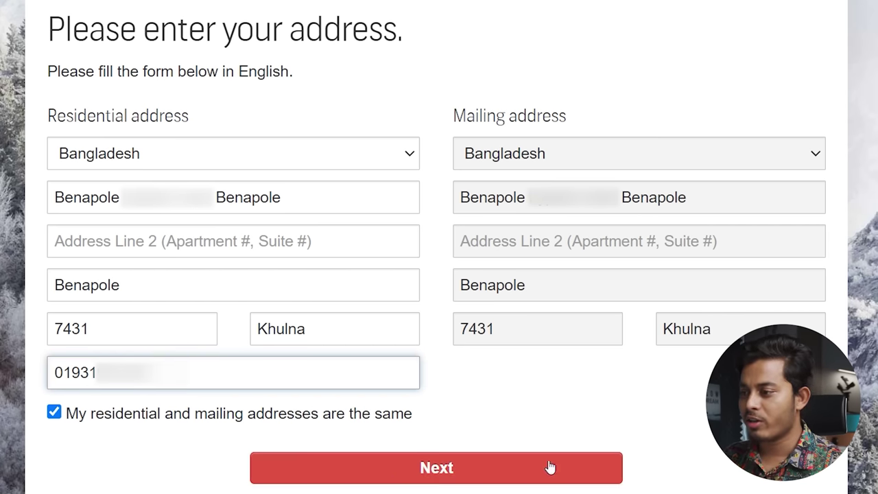
left_click(434, 469)
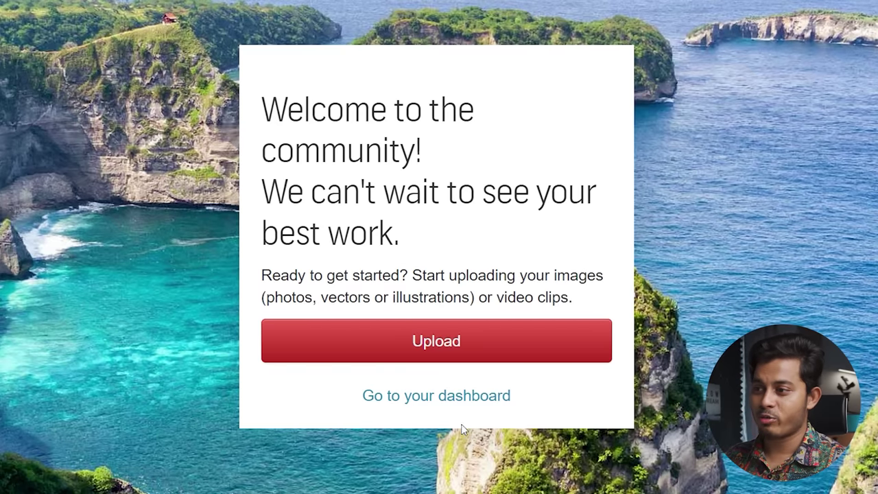
Go to the contributor dashboard and open the account's public profile settings
left_click(435, 395)
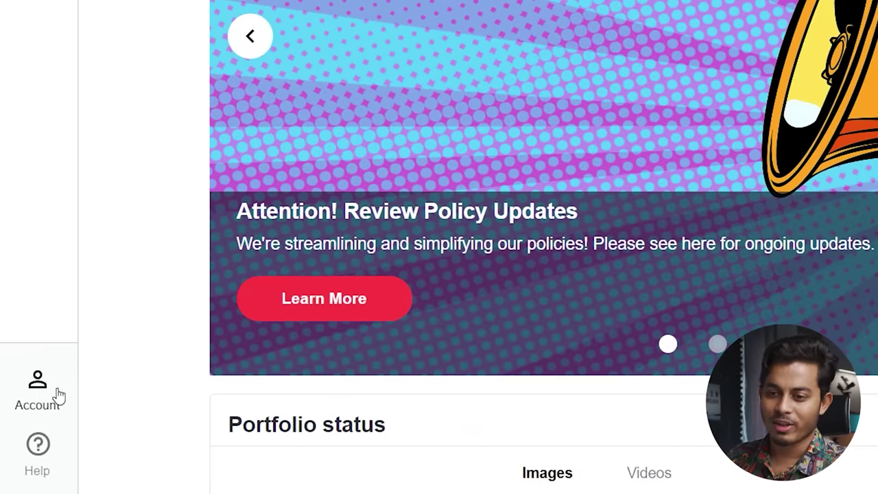
left_click(37, 393)
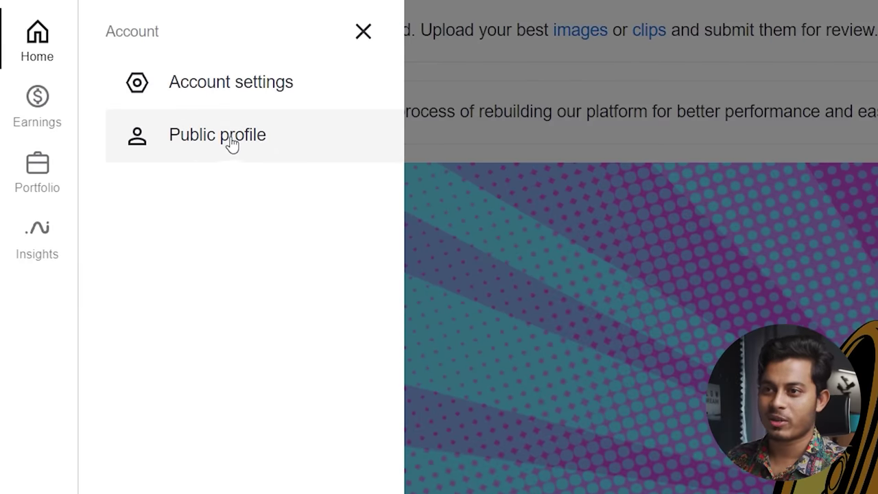
left_click(223, 142)
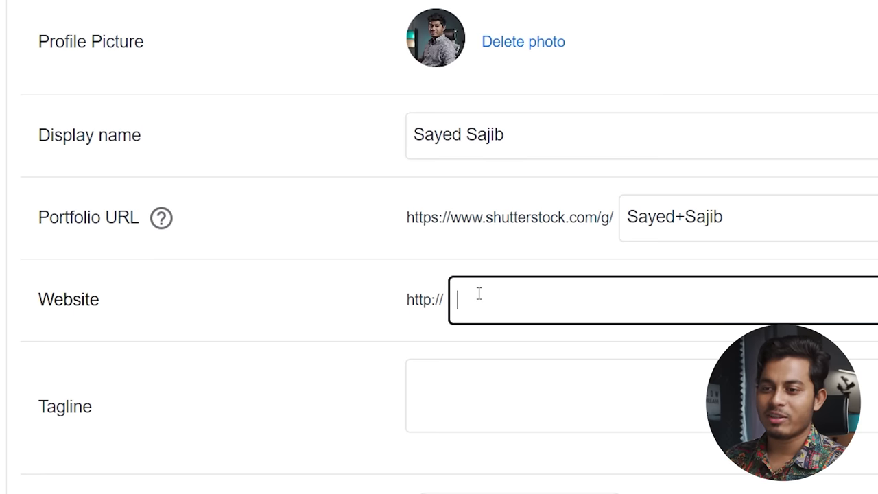
Enter "Landscape, nature, Cityscape, Portrait" as the public profile's tagline
left_click(572, 391)
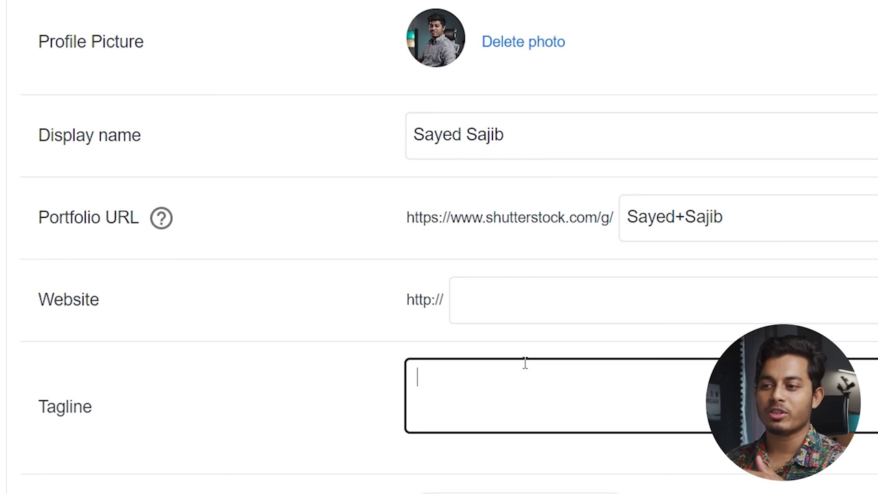
type("Landscape, nature")
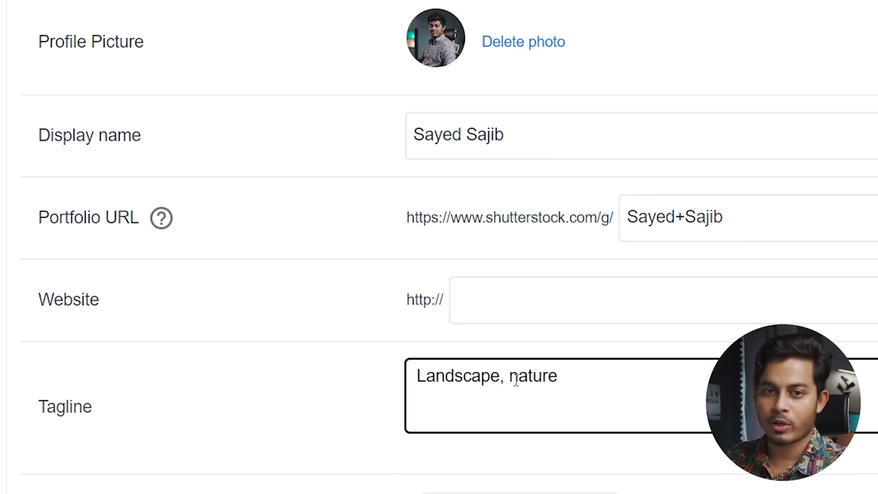
left_click(564, 381)
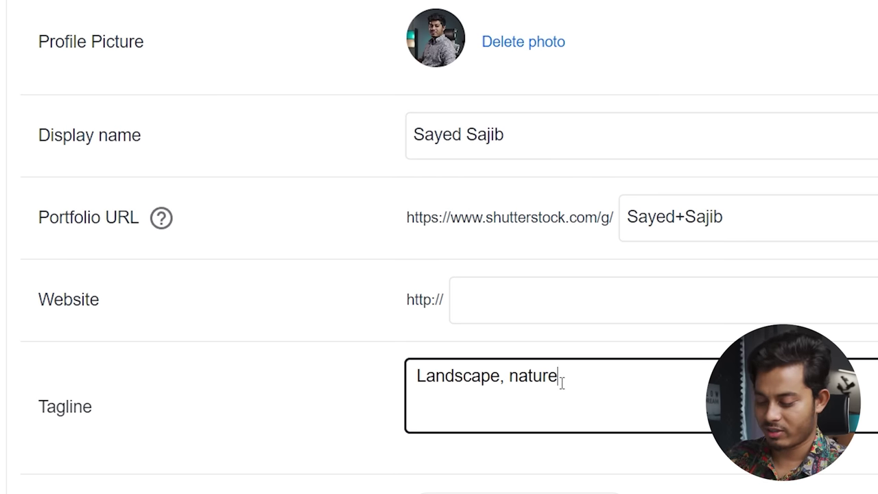
type(", Cityscape, Portrait")
Set the public profile's location to Bangladesh
scroll(548, 384, "down", 3)
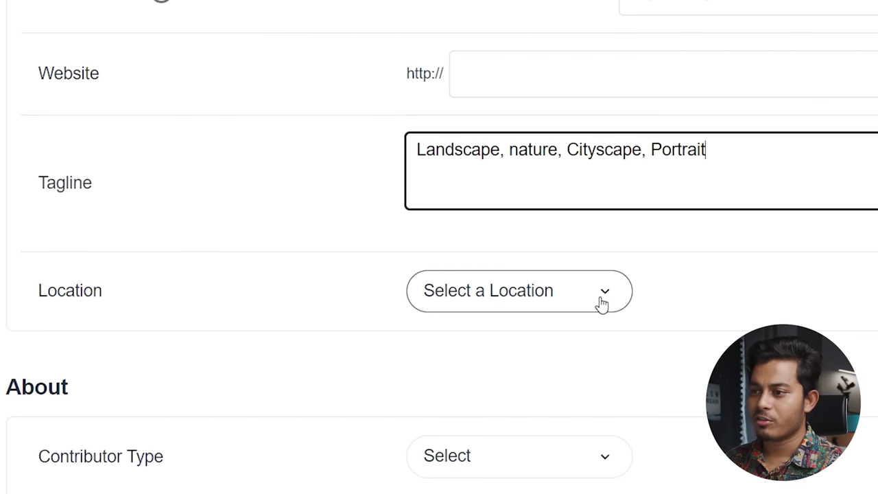
left_click(602, 304)
scroll(539, 412, "down", 5)
left_click(539, 485)
key("Tab")
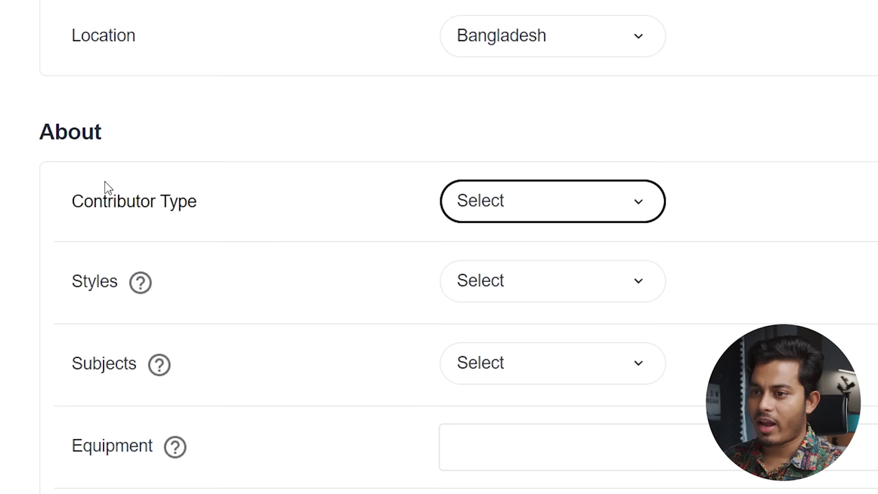
Set the contributor type to Photographer in the profile's About section
left_click(573, 215)
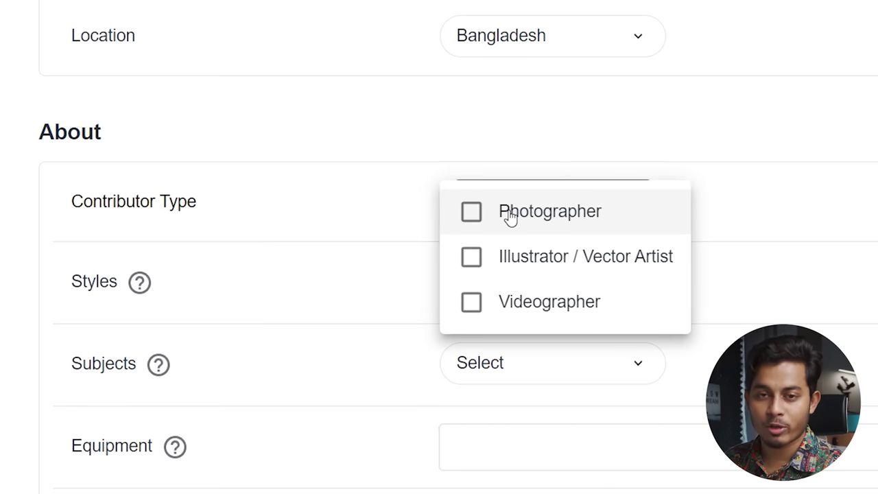
left_click(478, 218)
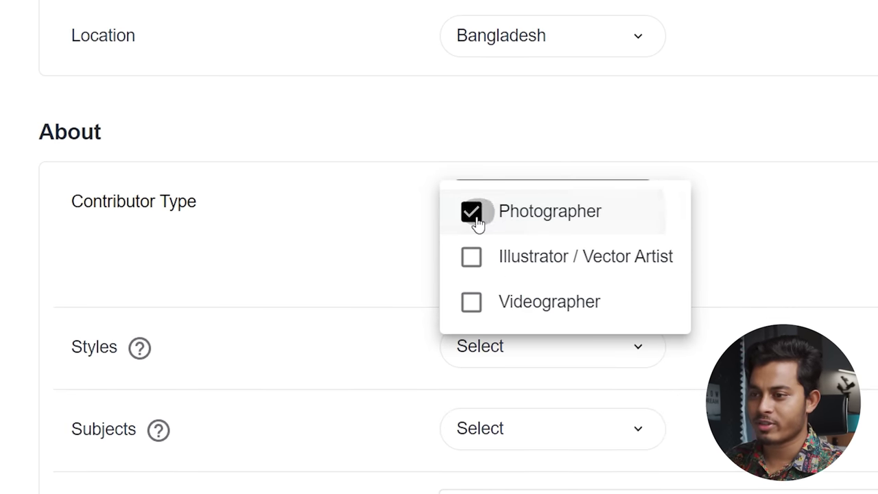
key("Tab")
Select the styles Landscape, Nature and Portrait, and the subjects Backgrounds, Nature, People and Technology
left_click(569, 303)
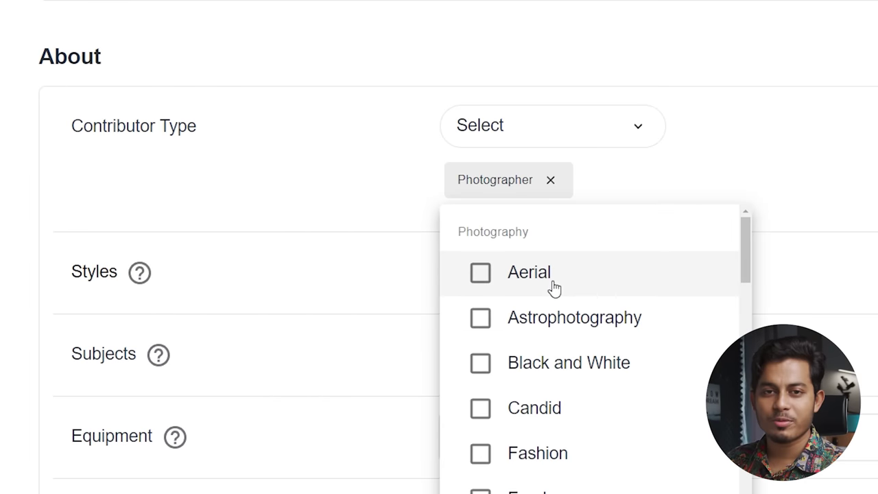
scroll(574, 484, "down", 2)
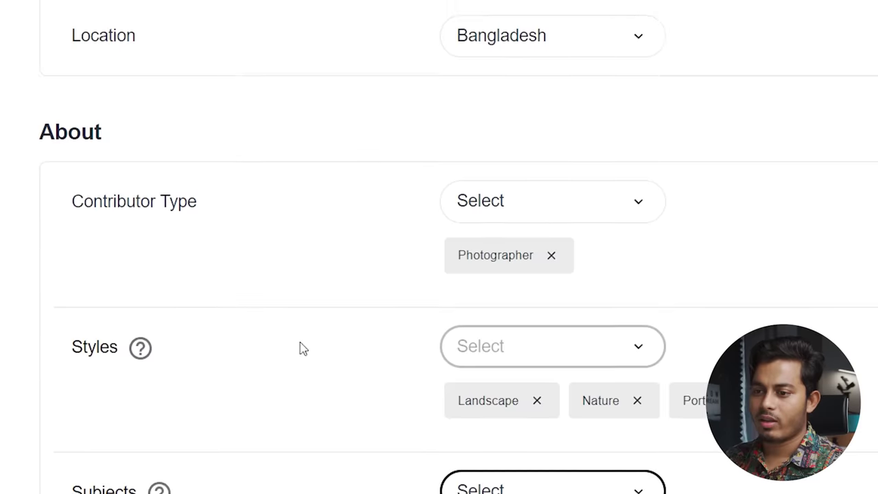
left_click(545, 489)
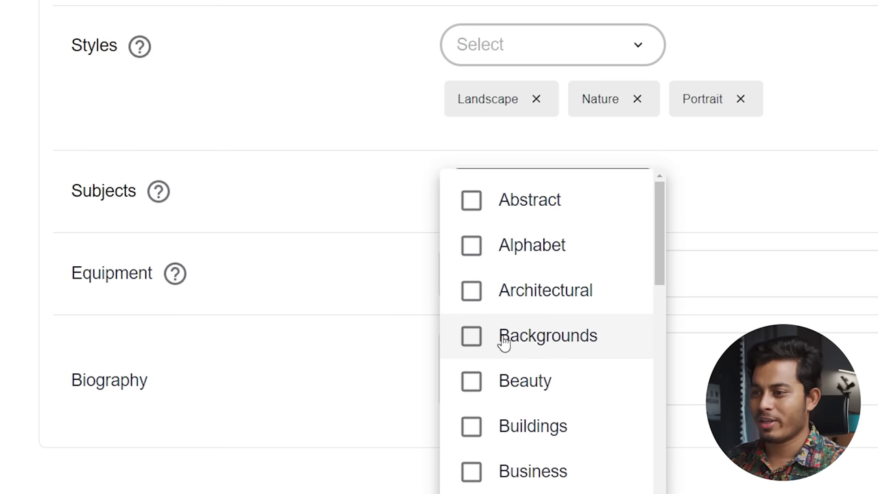
left_click(504, 343)
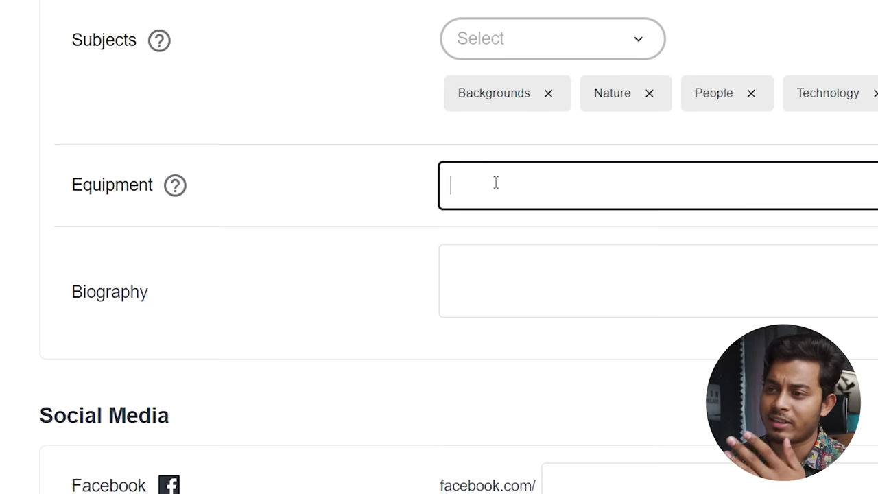
Enter Camera as the equipment and fill in the photographer's biography
type("Camera")
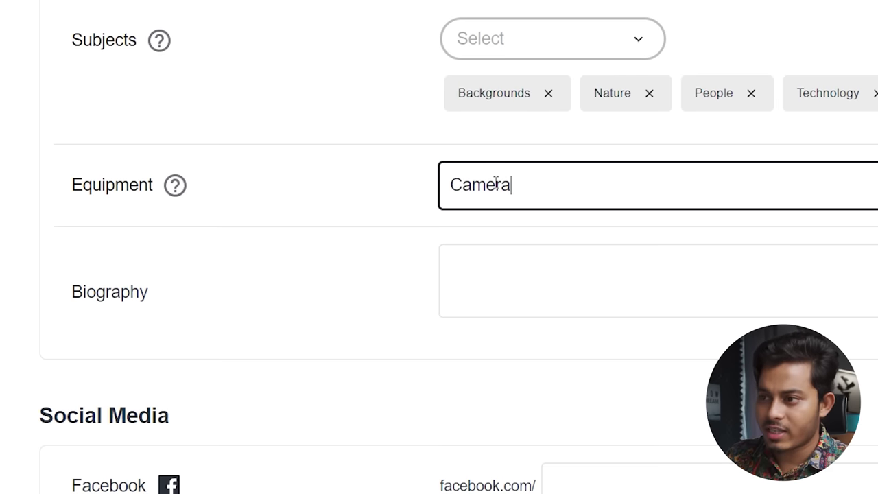
key("Return")
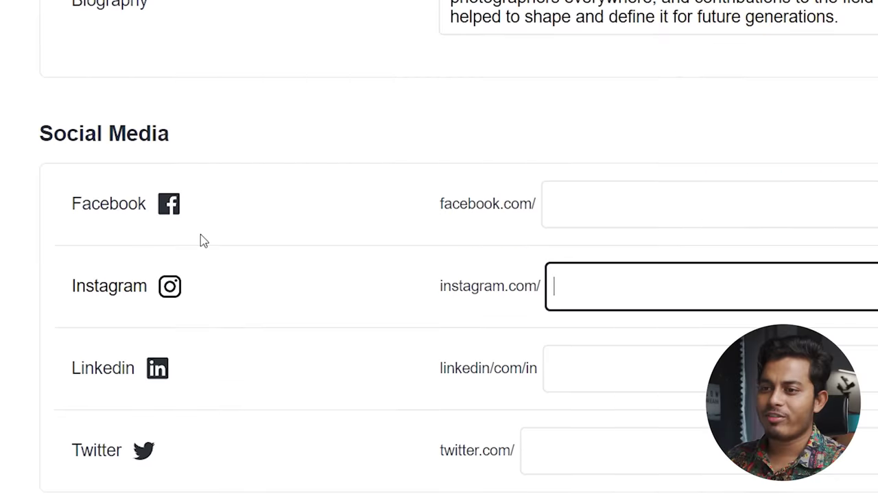
Review the Facebook, Instagram, LinkedIn and Twitter link fields in the profile's Social Media section
scroll(200, 239, "down", 2)
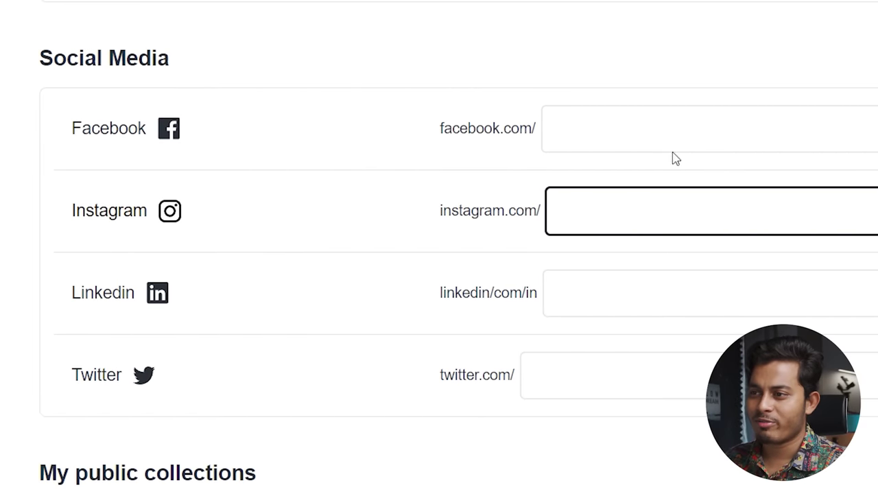
left_click(613, 133)
left_click(588, 216)
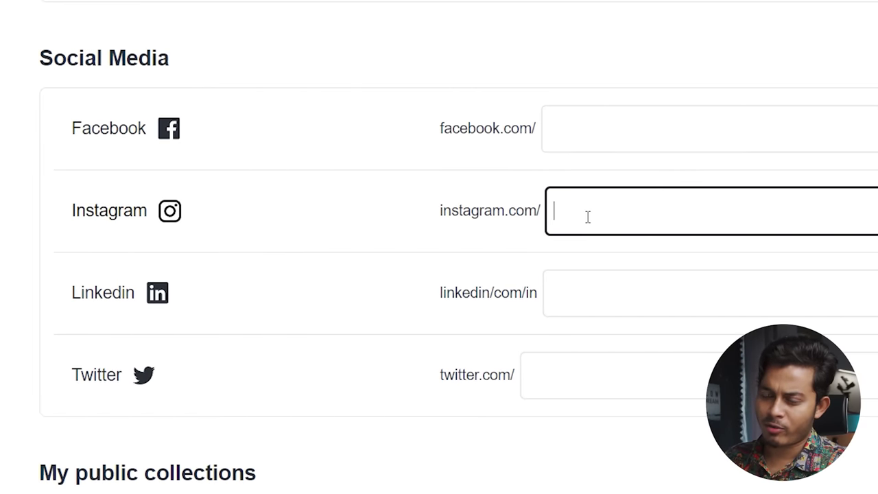
left_click(658, 300)
left_click(627, 363)
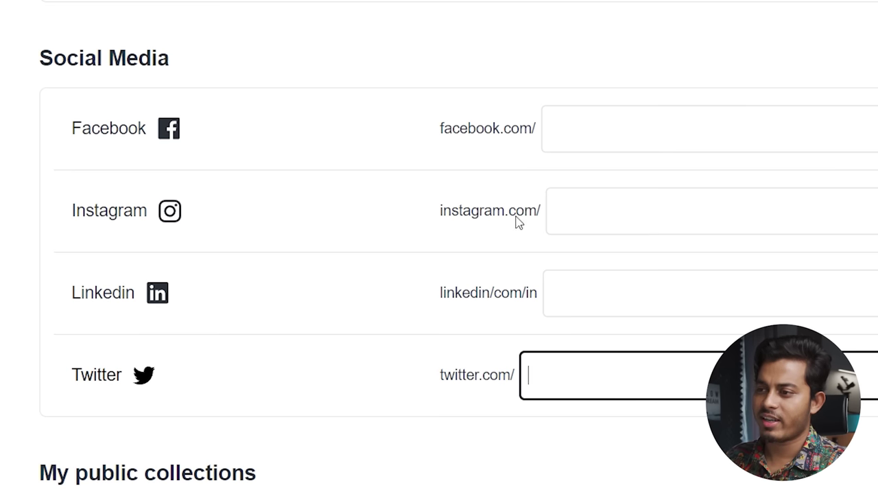
left_click(624, 129)
left_click(625, 198)
left_click(625, 292)
left_click(612, 373)
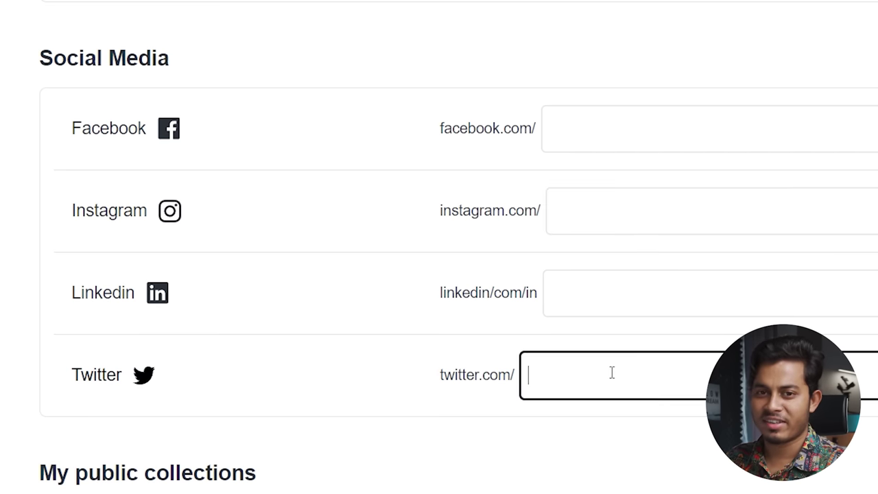
Save the changes to the public profile
scroll(688, 293, "down", 5)
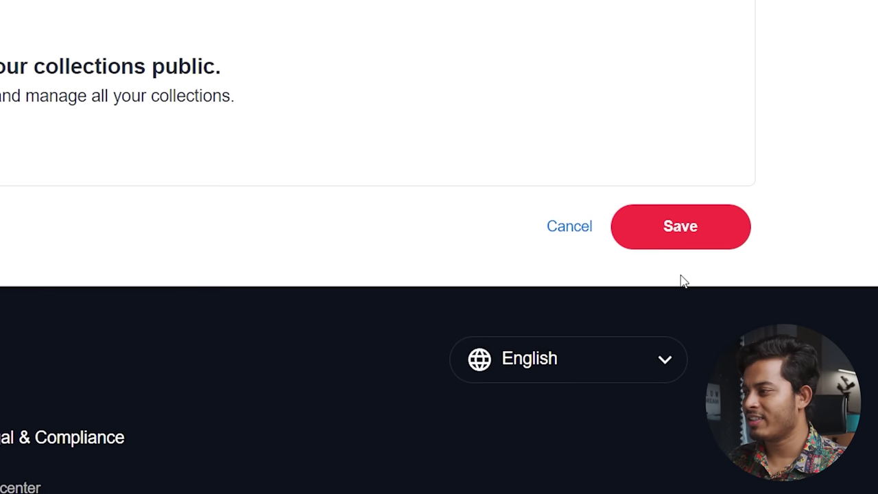
left_click(681, 231)
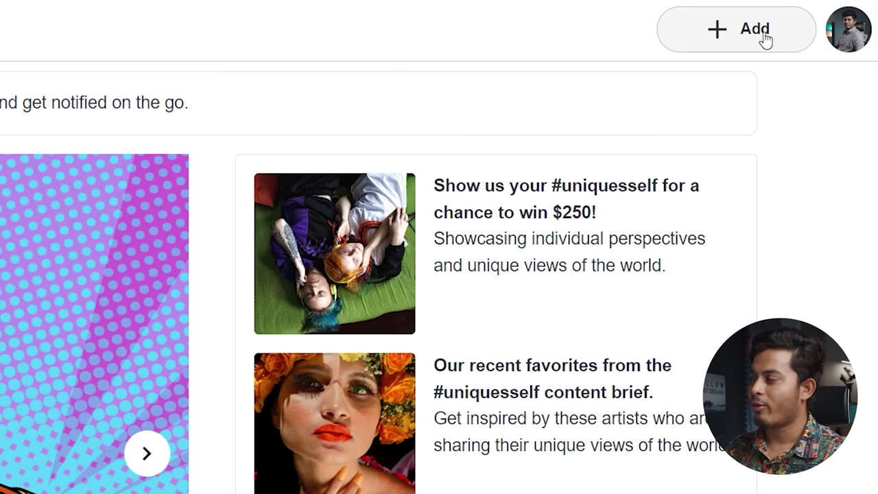
Open the contributor upload page for new media and bring up the file selection
left_click(740, 36)
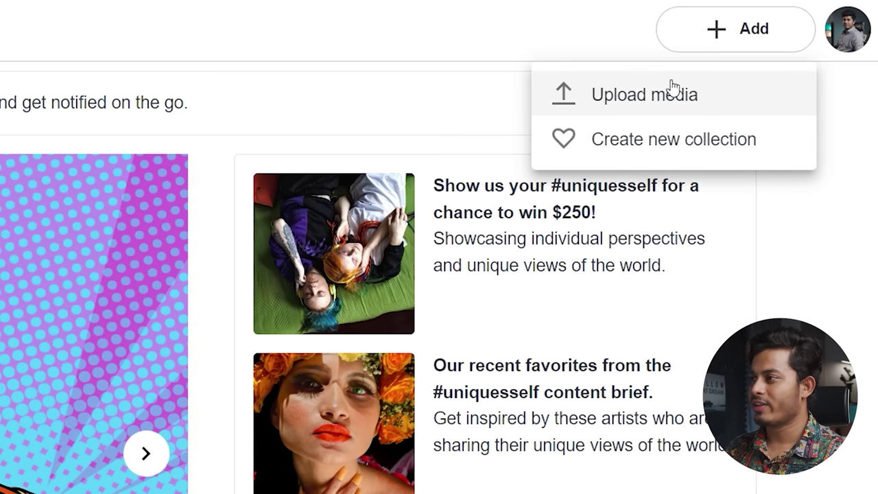
left_click(655, 97)
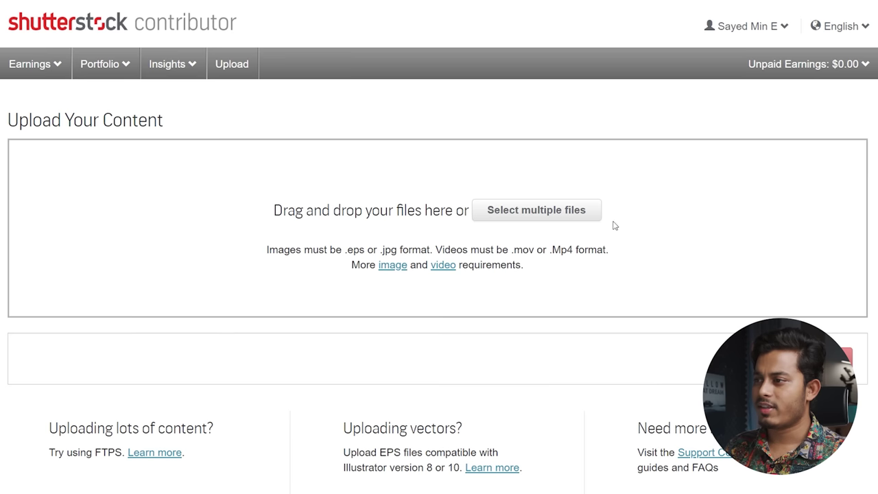
left_click(547, 217)
Switch to File Explorer and preview the photo P_20210611_170510~2 among the candidate images for upload
scroll(137, 206, "down", 3)
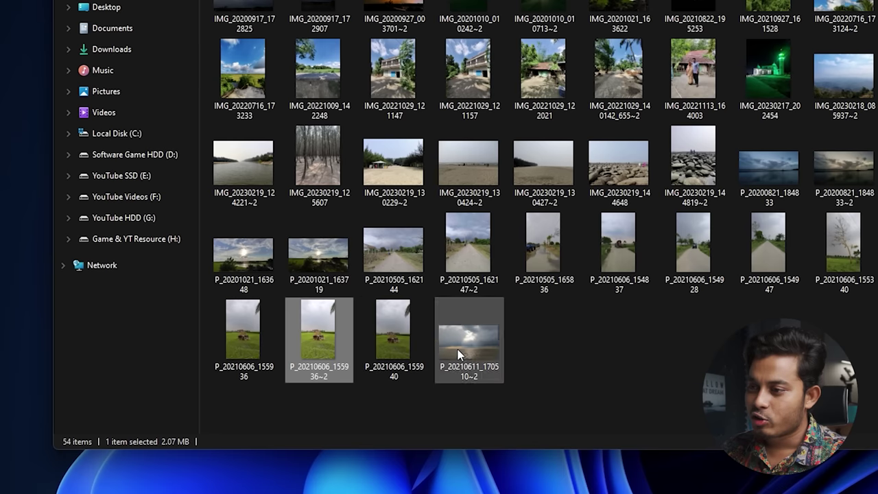
double_click(458, 350)
left_click_drag(725, 14, 426, 14)
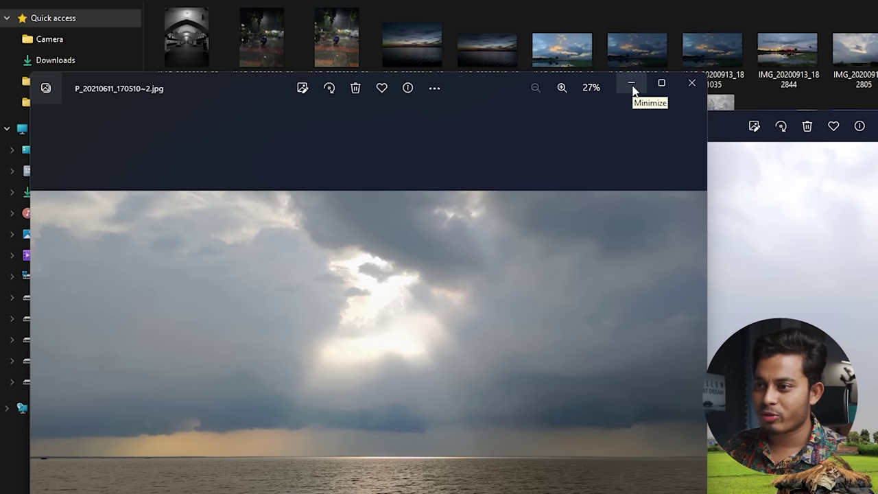
left_click(632, 88)
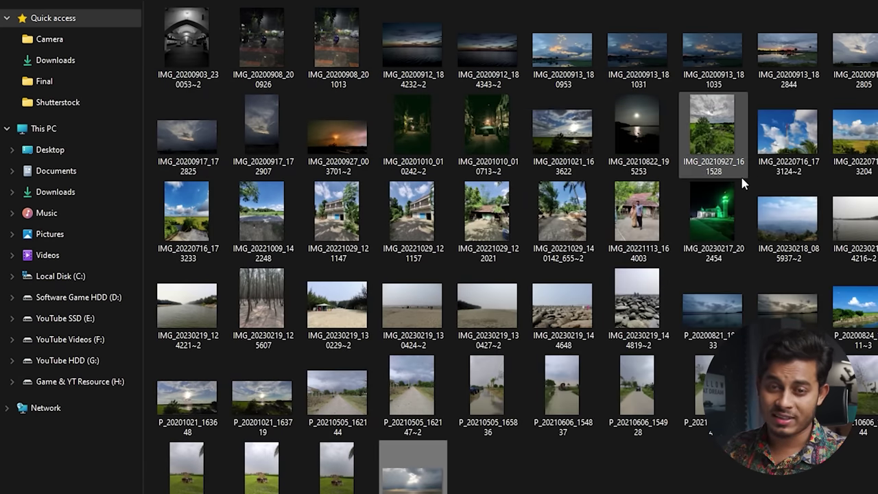
mouse_move(731, 204)
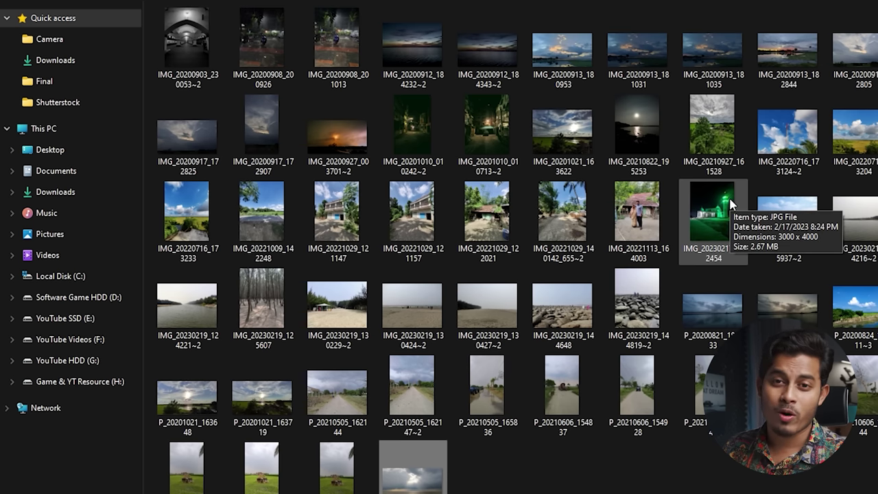
mouse_move(475, 251)
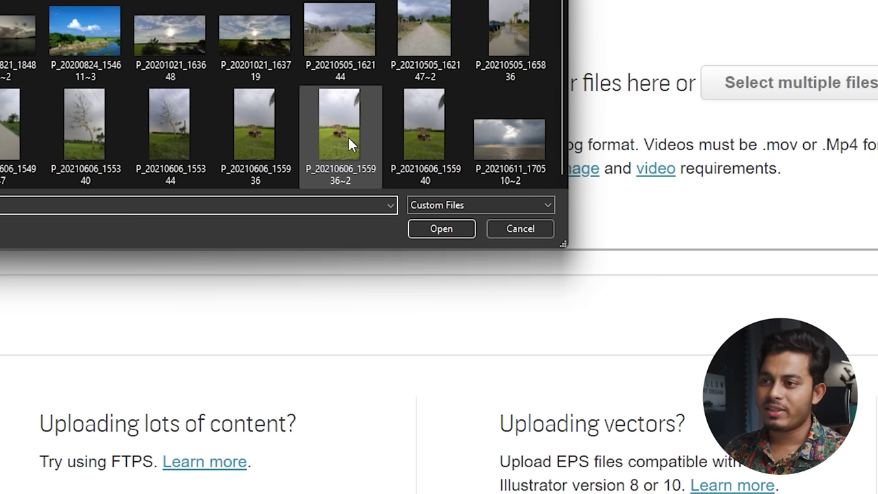
Upload the photo P_20210606_155936~2 of the green field
left_click(344, 139)
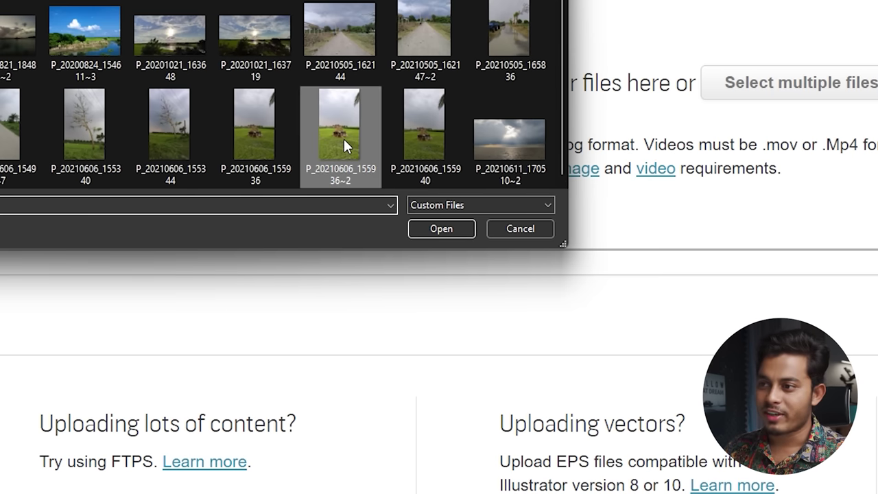
left_click(439, 229)
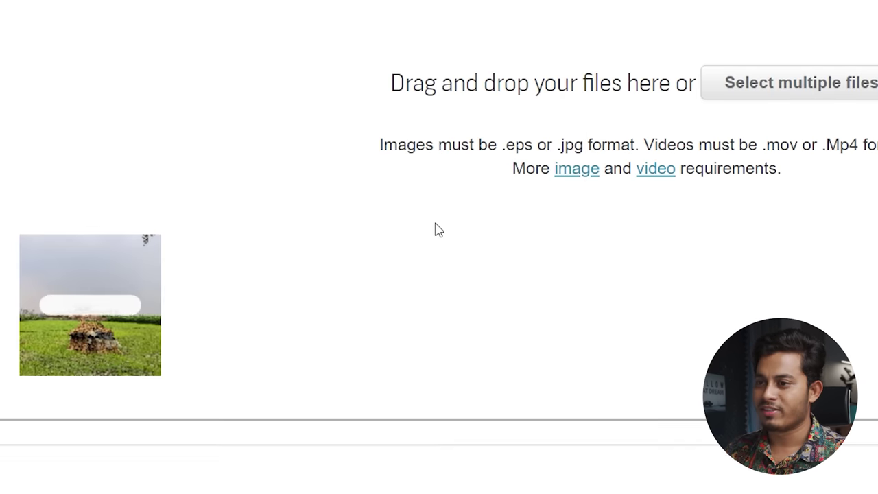
mouse_move(124, 341)
left_click(772, 93)
left_click(240, 282)
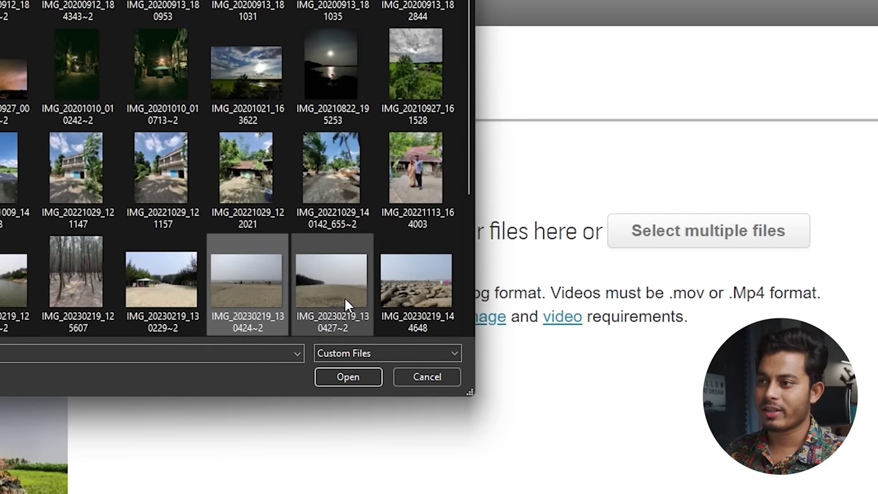
left_click(345, 295, "ctrl")
left_click(413, 282, "ctrl")
left_click(427, 377)
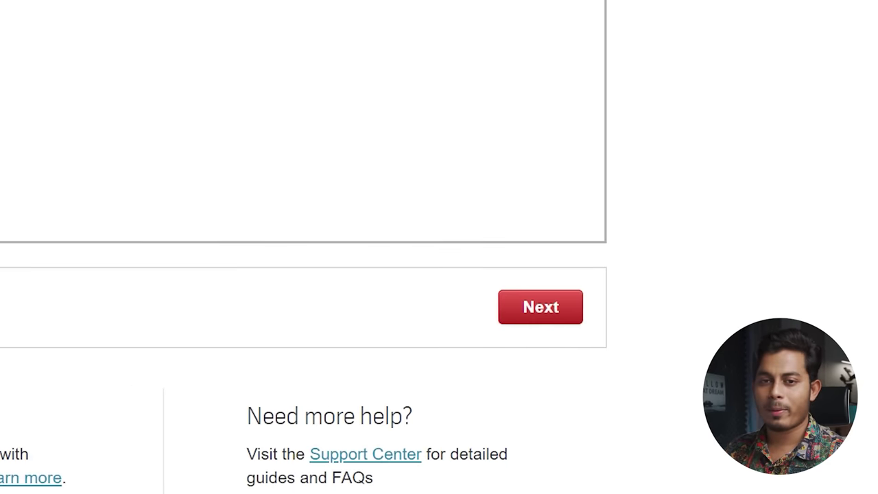
Continue to the Submit content page, check the Pending list and return to the items to submit
left_click(533, 308)
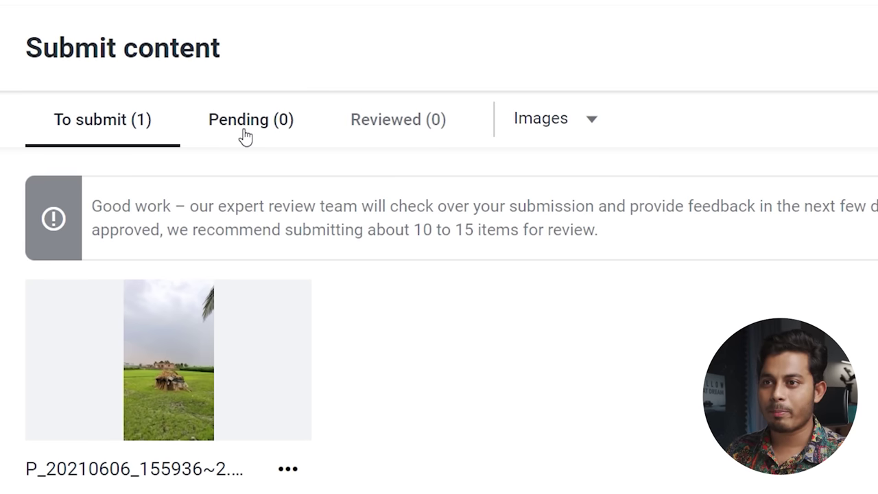
left_click(241, 125)
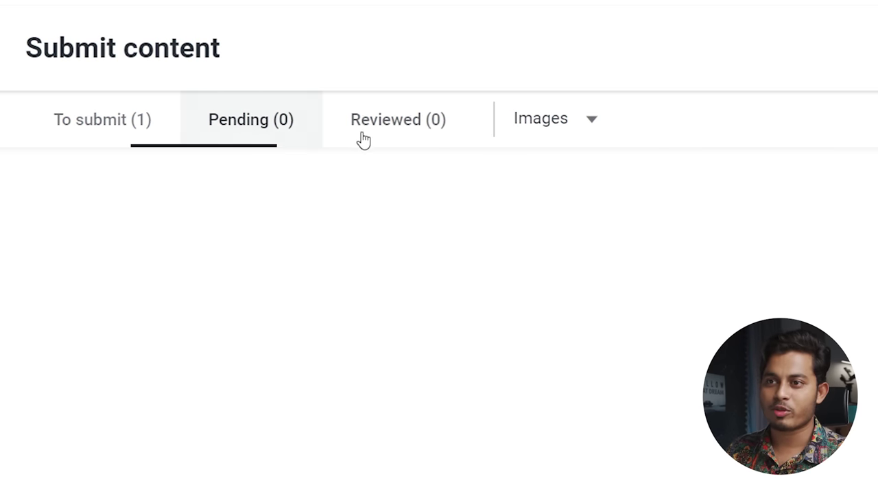
left_click(116, 130)
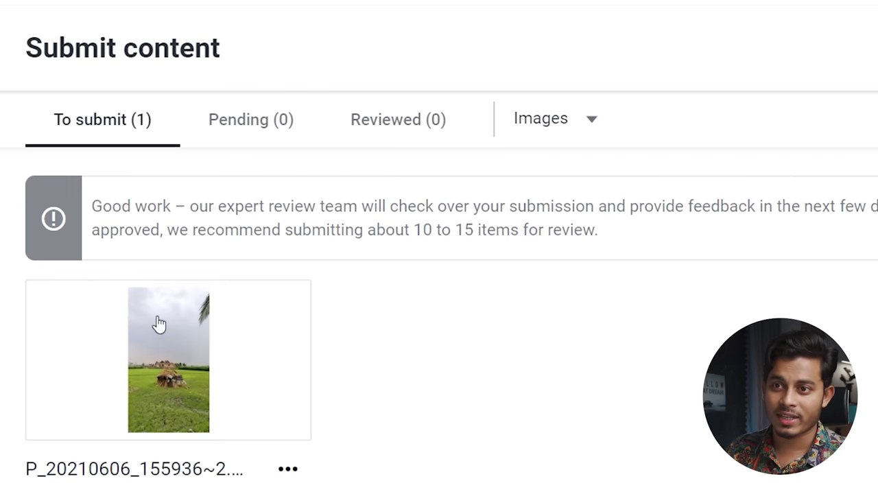
Select the uploaded field photo for submission and open its Description for editing
mouse_move(122, 352)
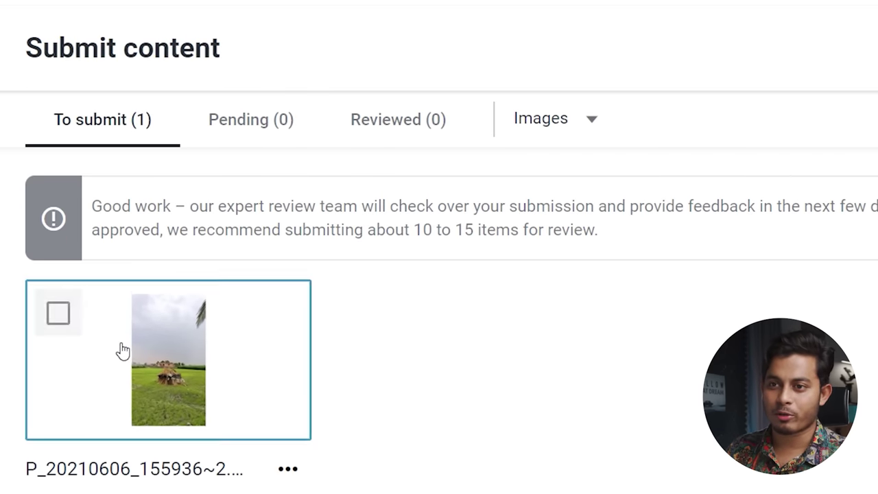
left_click(58, 316)
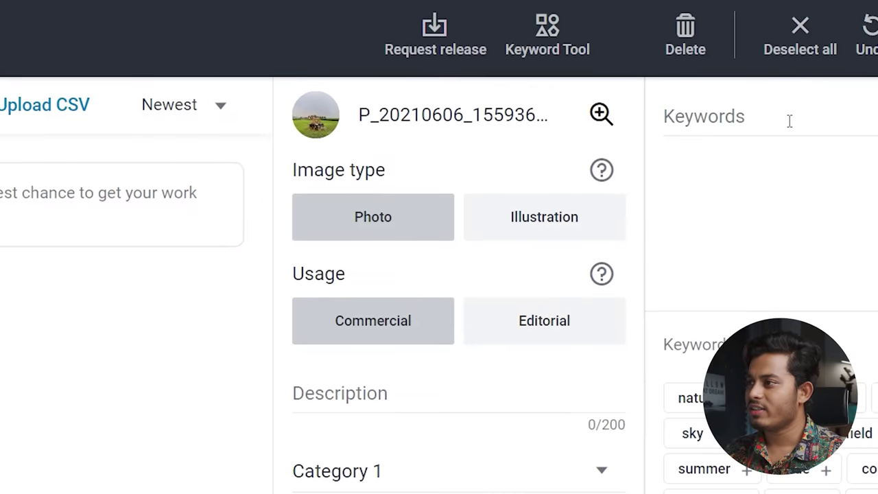
left_click(789, 121)
left_click(418, 397)
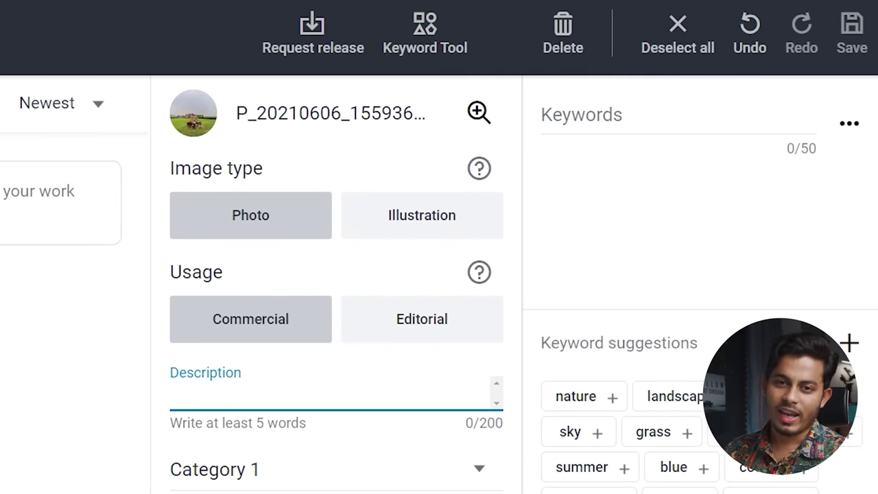